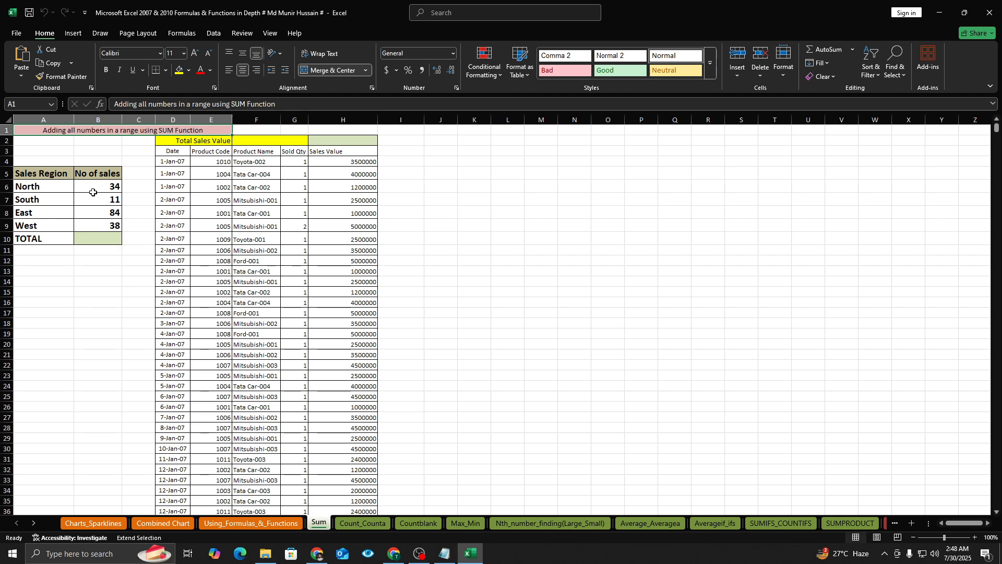
Step: Turn off extend-selection mode so that only a single blank cell on the Sum sheet is selected
{"action": "left_click", "coordinate": [479, 225]}
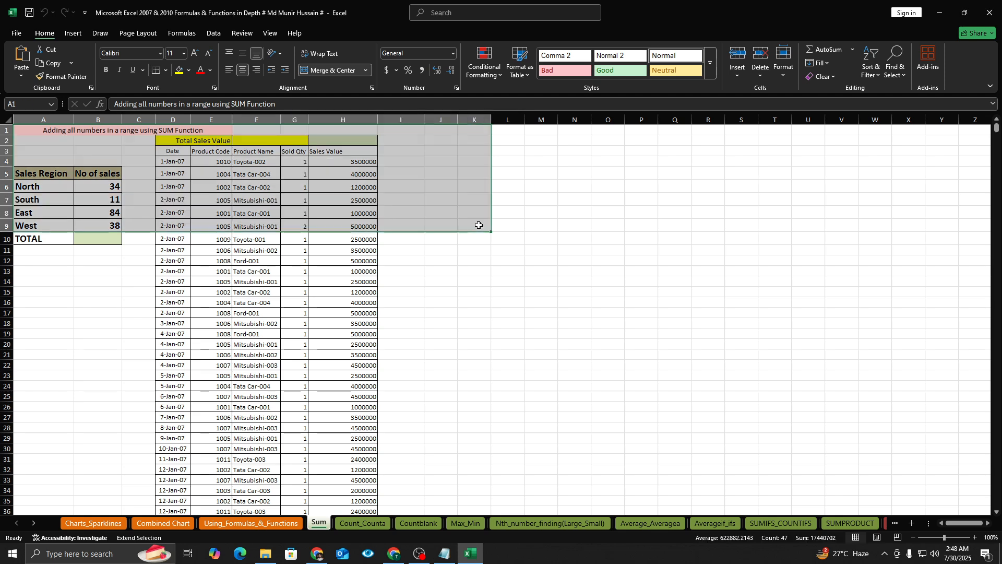
{"action": "left_click", "coordinate": [626, 245]}
{"action": "key", "text": "F8"}
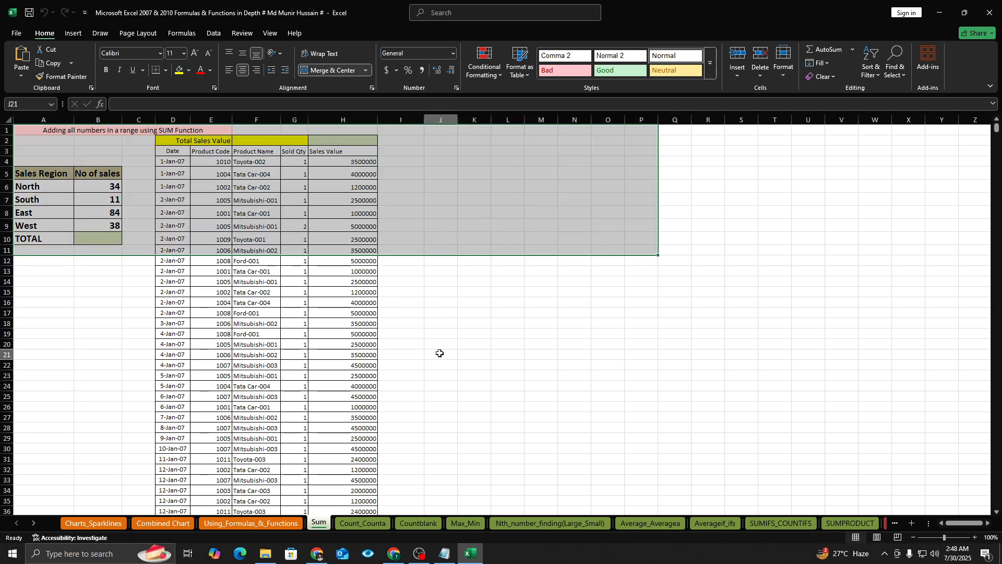
{"action": "left_click", "coordinate": [439, 353]}
{"action": "left_click", "coordinate": [423, 243]}
{"action": "left_click", "coordinate": [488, 241]}
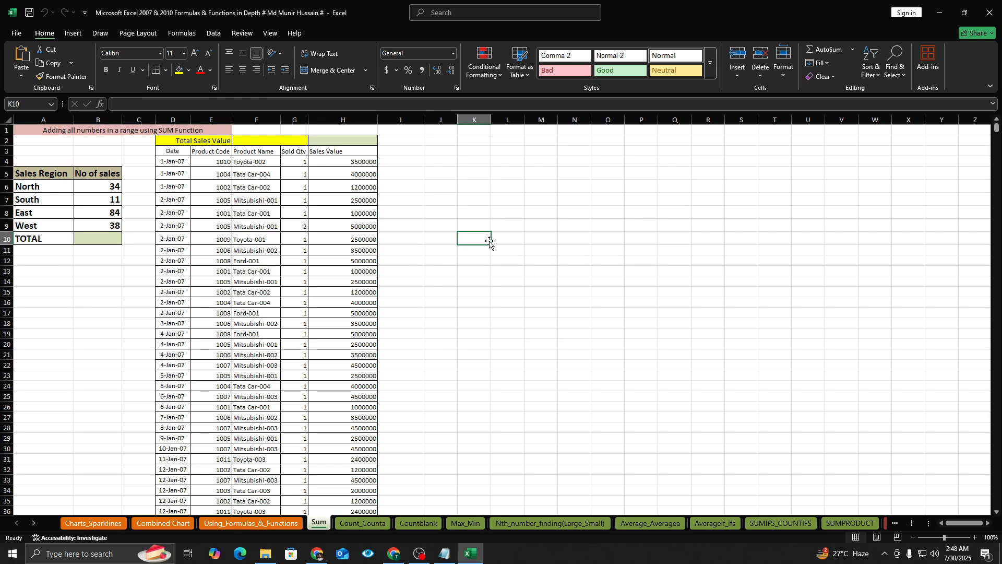
{"action": "left_click", "coordinate": [132, 261]}
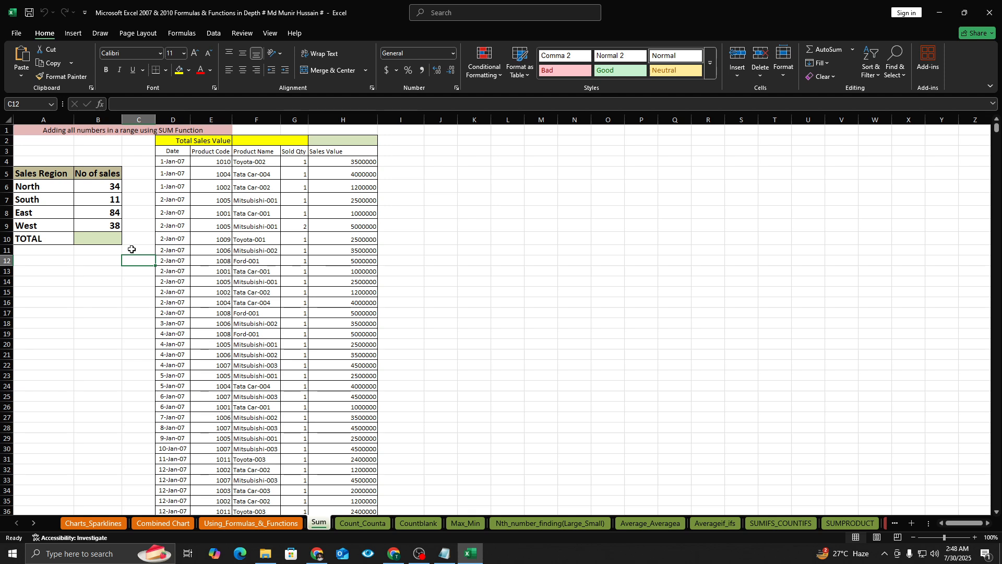
Step: Enter the plain addition formula =(3+5) in cell N10 and clear the cell again
{"action": "left_click", "coordinate": [567, 242]}
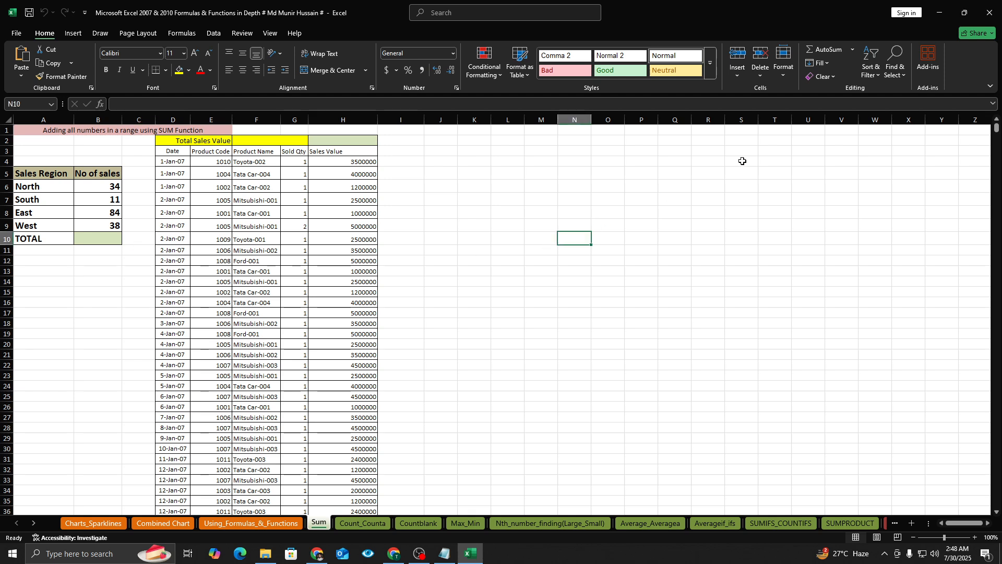
{"action": "type", "text": "=su"}
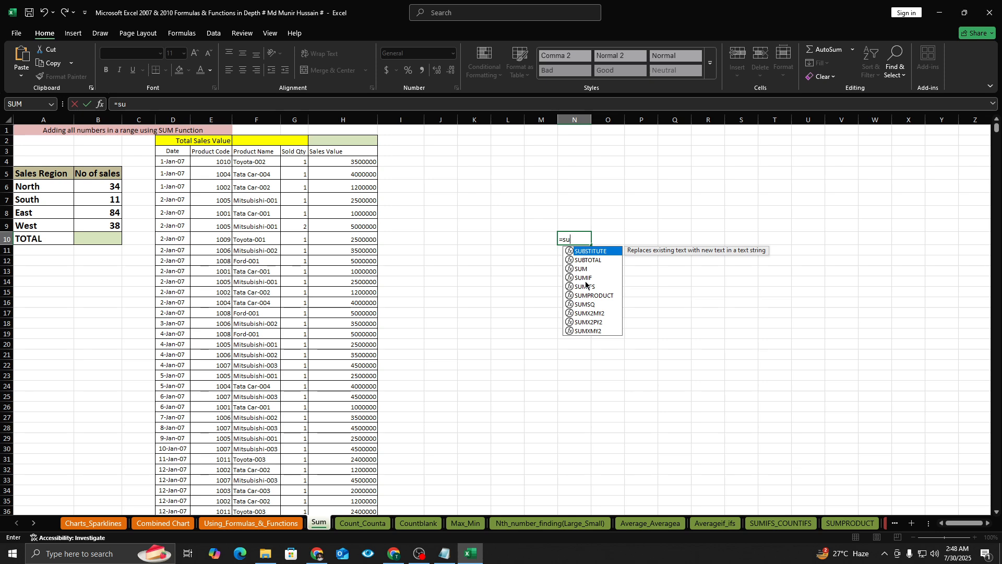
{"action": "key", "text": "BackSpace"}
{"action": "key", "text": "BackSpace"}
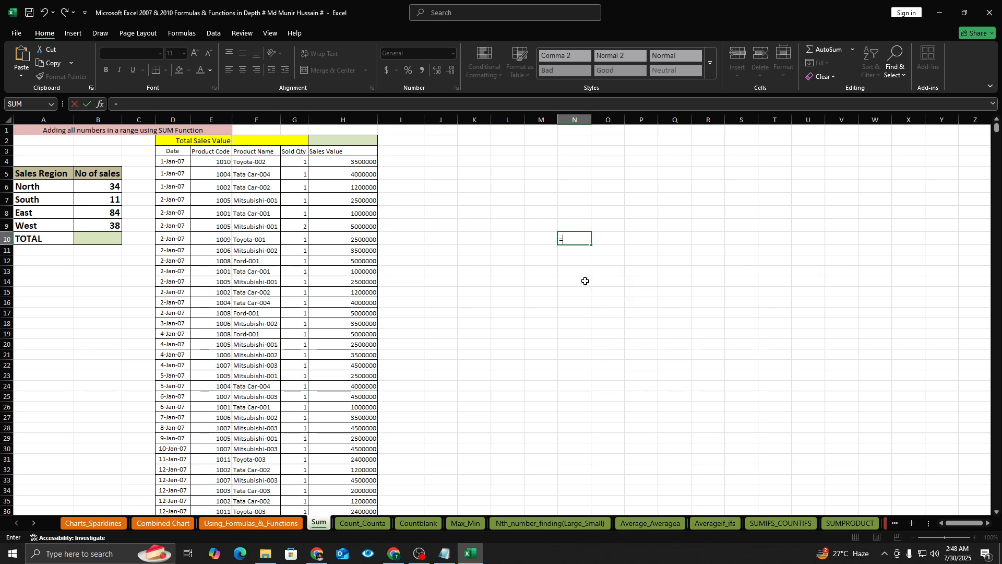
{"action": "type", "text": "(3+5)"}
{"action": "double_click", "coordinate": [570, 240]}
{"action": "key", "text": "ctrl+Return"}
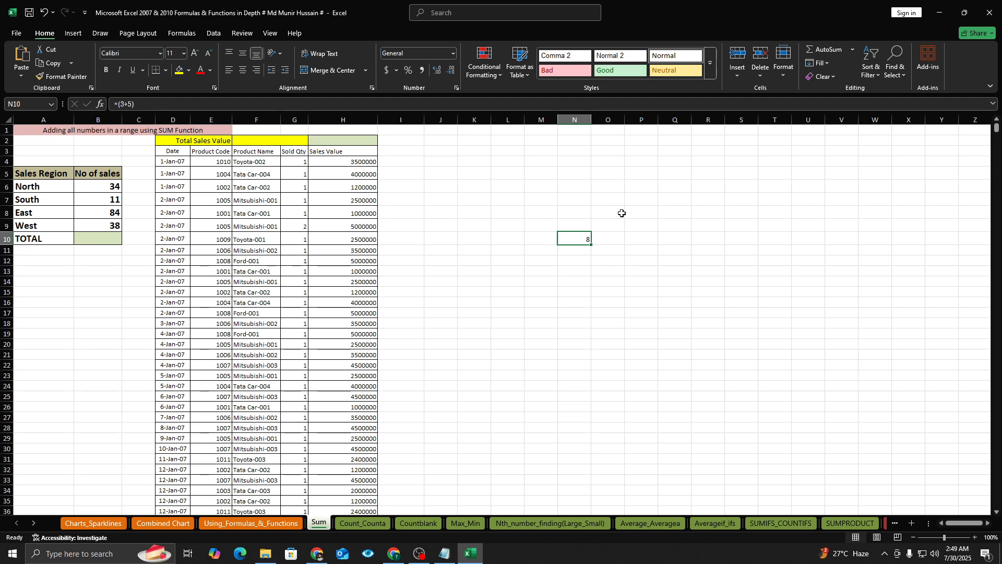
{"action": "key", "text": "Delete"}
Step: Total the number of sales for the four regions in cell B10 with =SUM(B6:B9)
{"action": "left_click", "coordinate": [96, 184]}
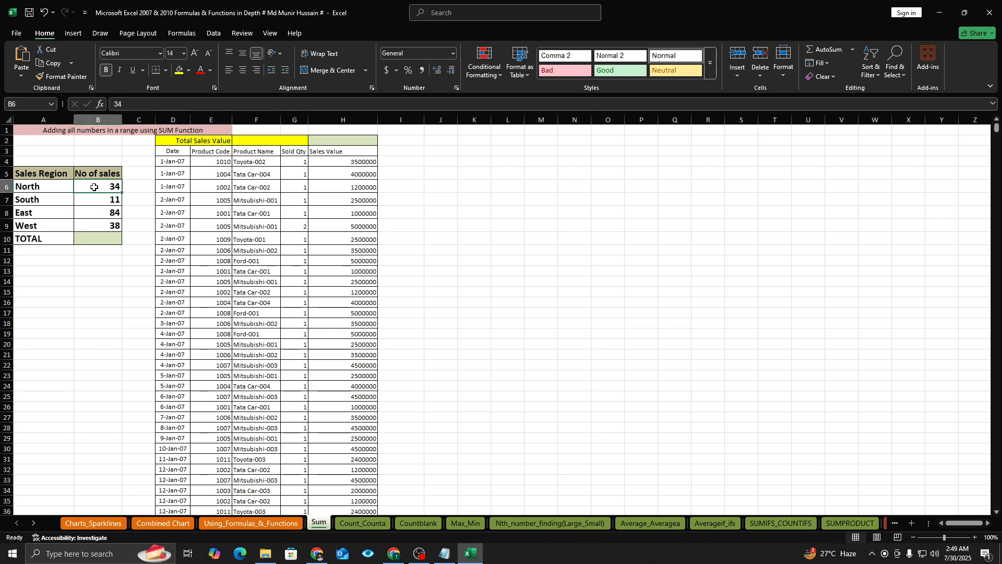
{"action": "left_click", "coordinate": [41, 202]}
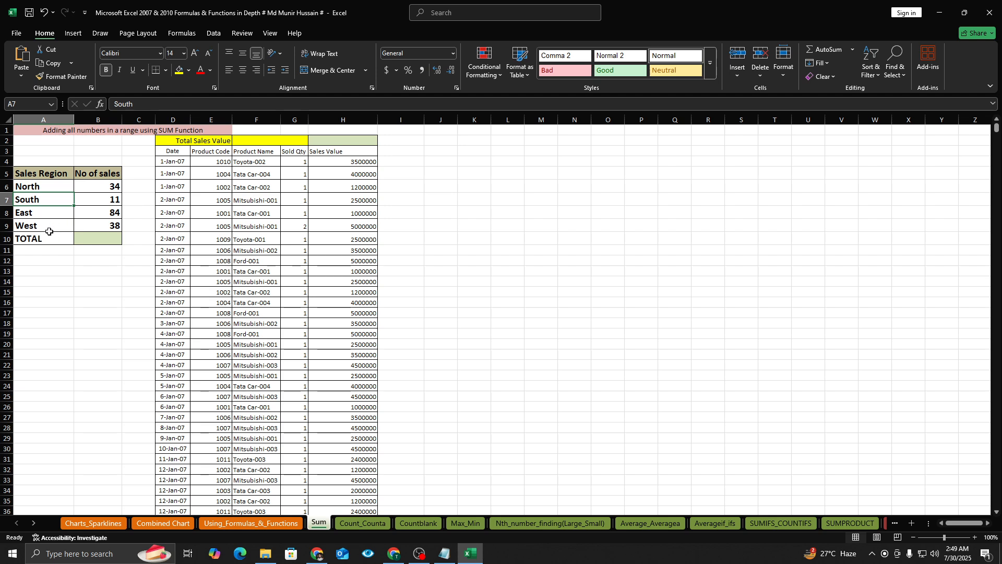
{"action": "left_click", "coordinate": [101, 238]}
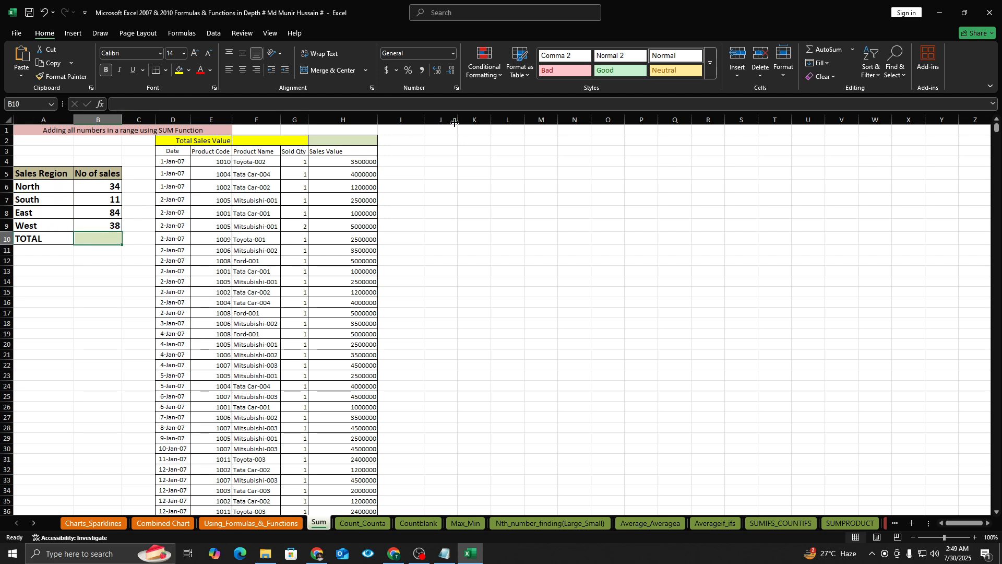
{"action": "type", "text": "="}
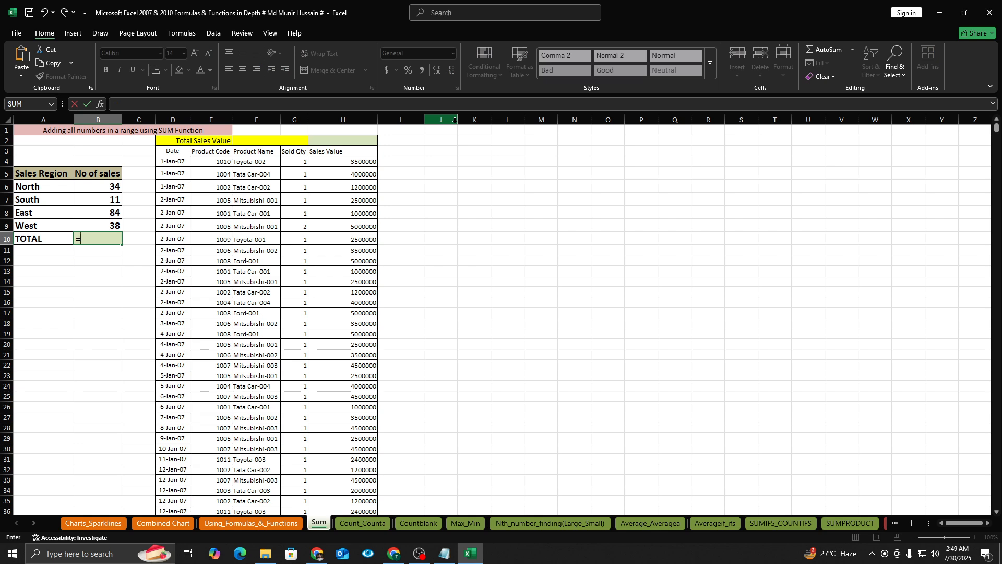
{"action": "type", "text": "sum"}
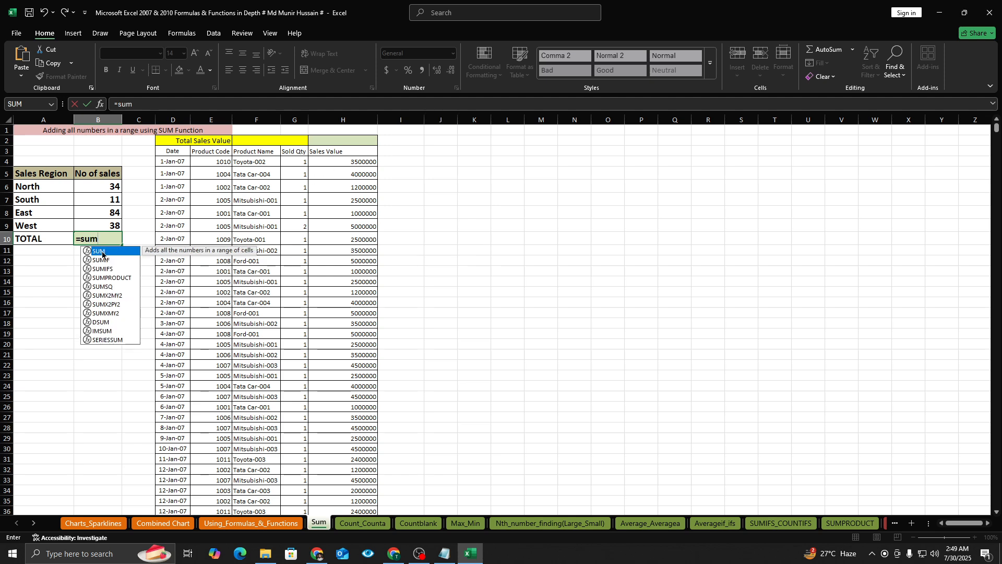
{"action": "double_click", "coordinate": [102, 252]}
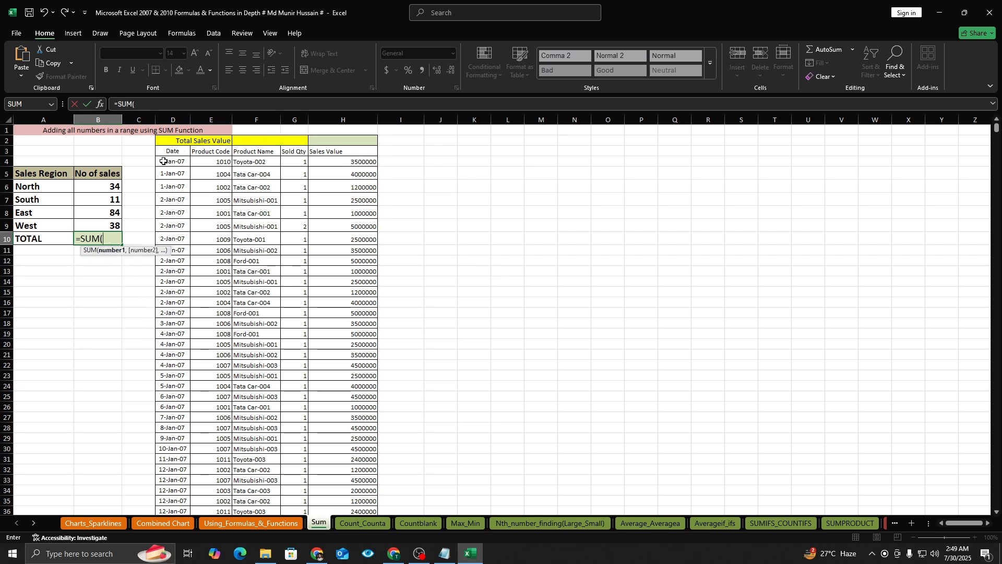
{"action": "left_click", "coordinate": [104, 187]}
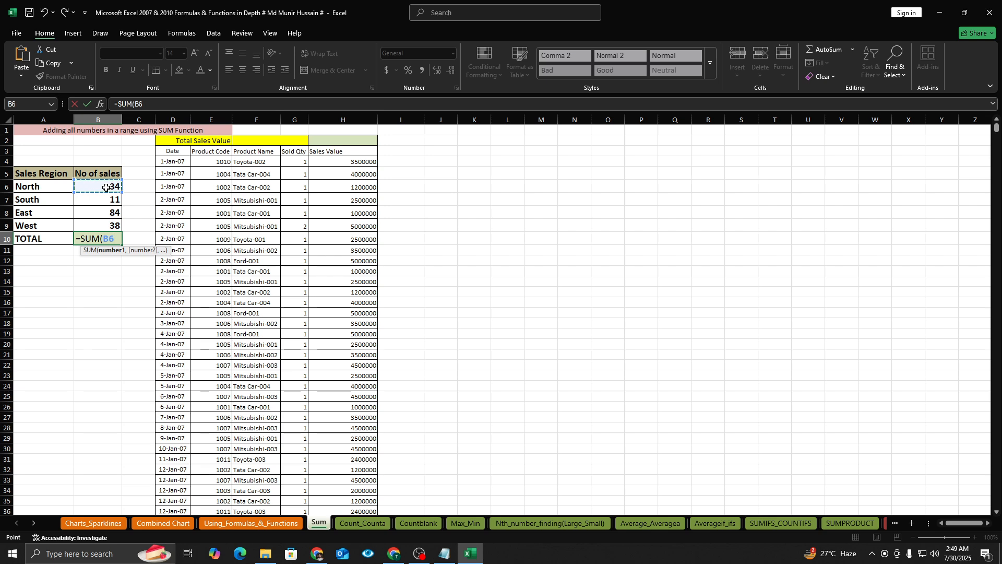
{"action": "left_click_drag", "start_coordinate": [106, 187], "coordinate": [113, 224]}
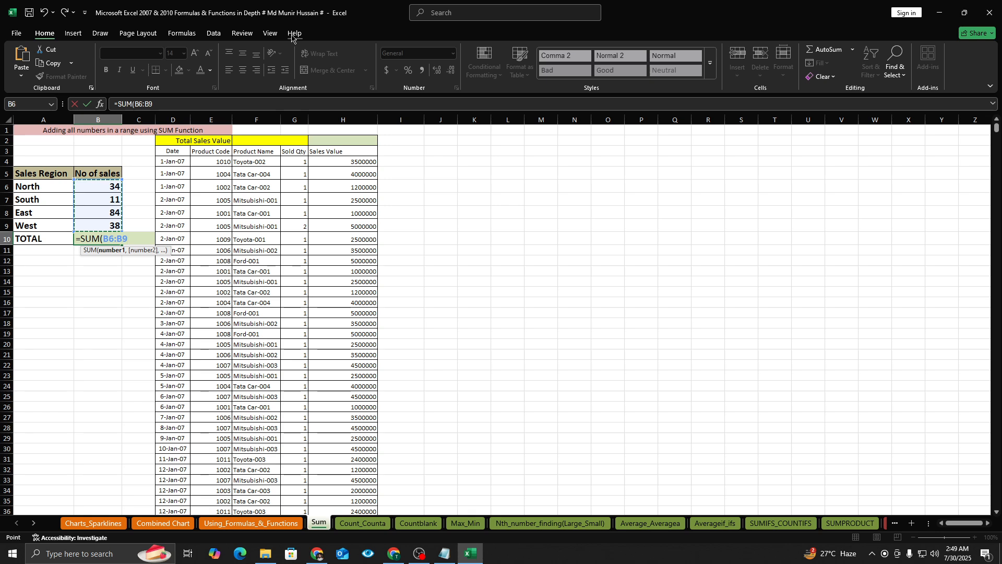
{"action": "type", "text": ")"}
{"action": "key", "text": "Return"}
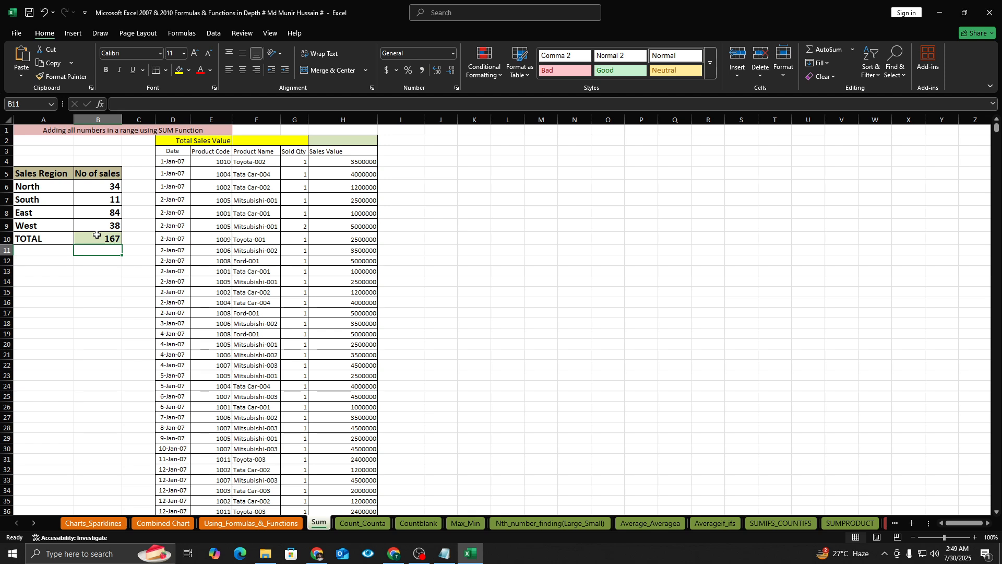
{"action": "left_click", "coordinate": [483, 197]}
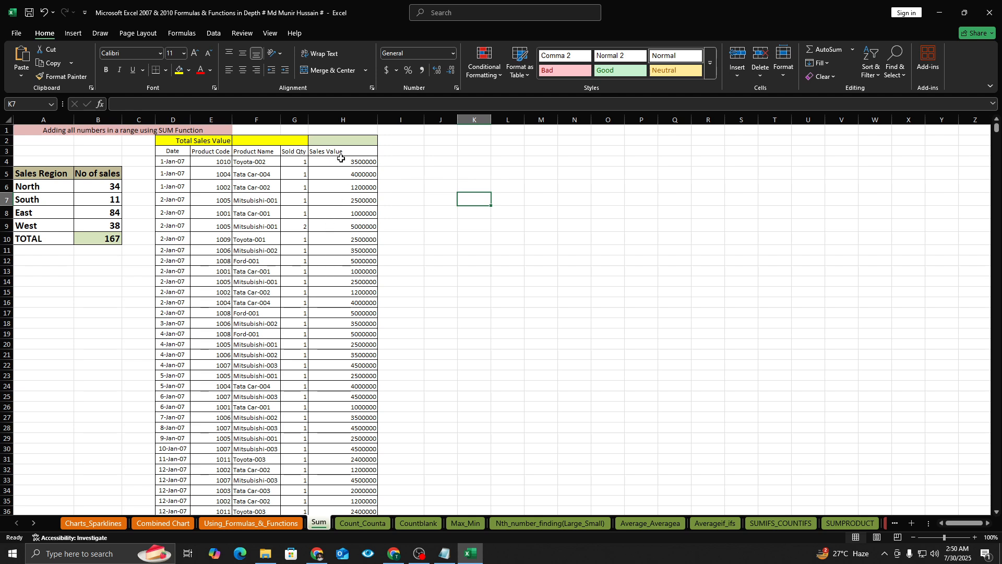
{"action": "left_click", "coordinate": [522, 201]}
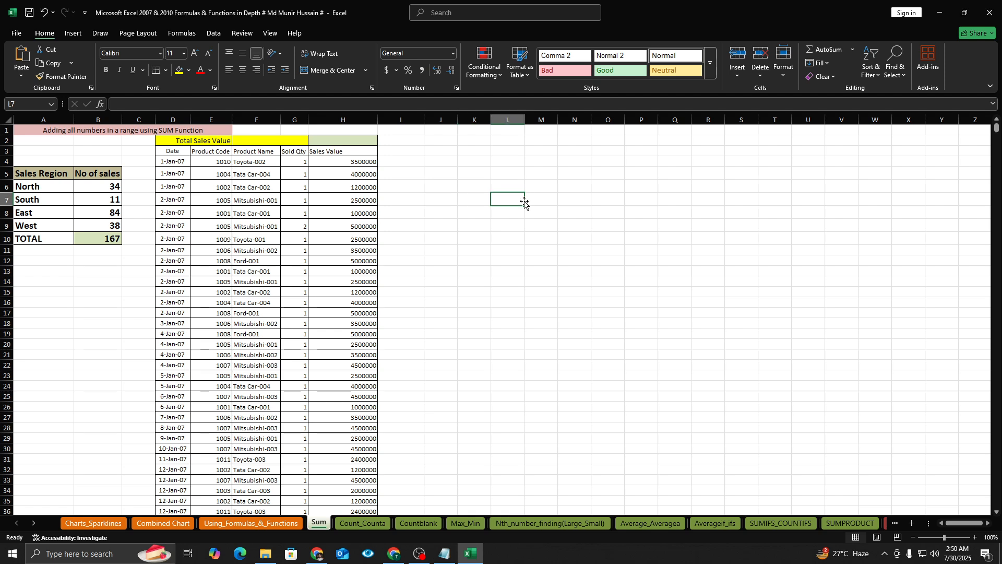
{"action": "left_click", "coordinate": [530, 198]}
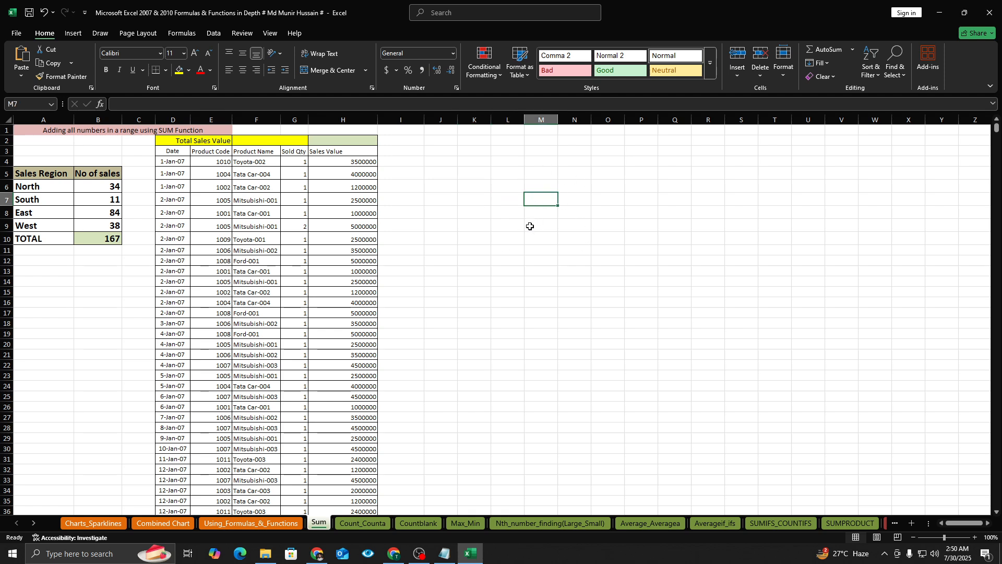
{"action": "left_click", "coordinate": [530, 226]}
{"action": "left_click", "coordinate": [476, 221]}
{"action": "left_click", "coordinate": [514, 205]}
Step: Total the whole Sales Value column in cell K9 with =SUM(H4:H5140)
{"action": "left_click", "coordinate": [489, 229]}
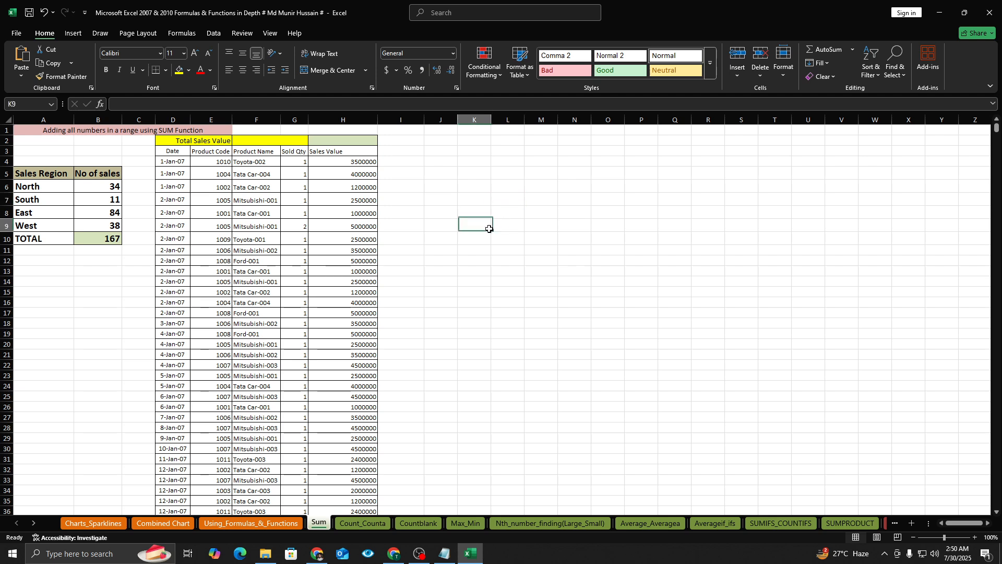
{"action": "type", "text": "=sum"}
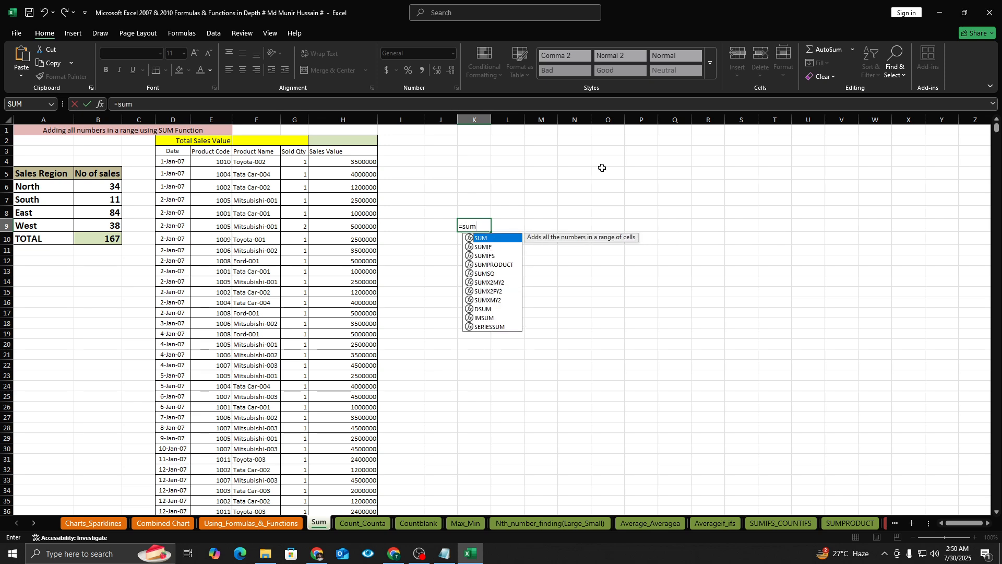
{"action": "type", "text": "("}
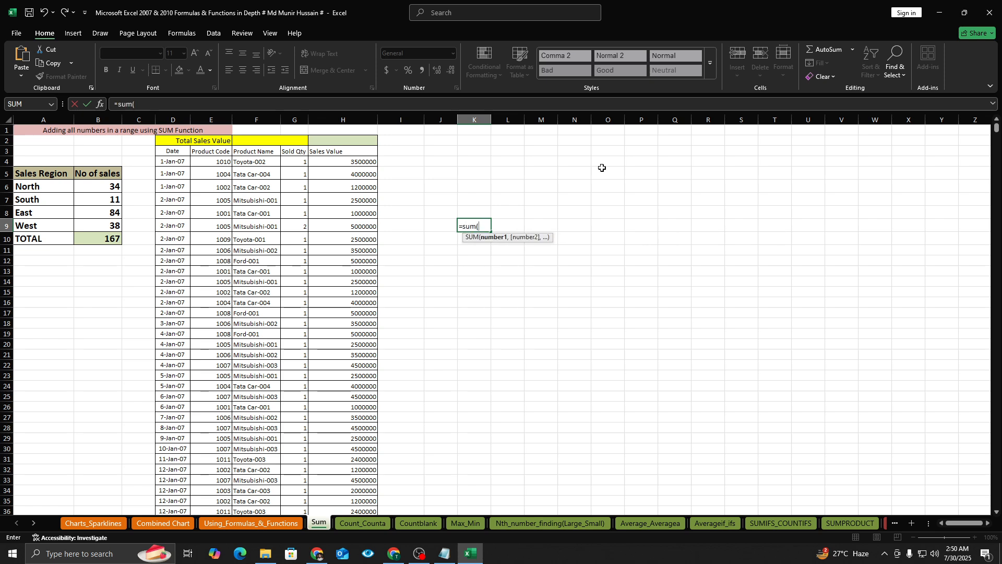
{"action": "left_click", "coordinate": [358, 163]}
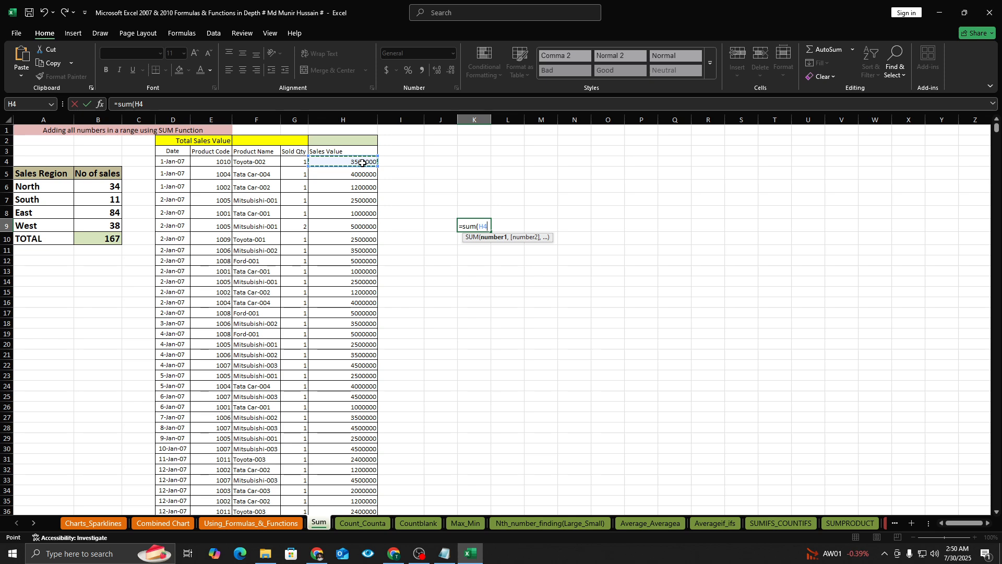
{"action": "key", "text": "ctrl+shift+Down"}
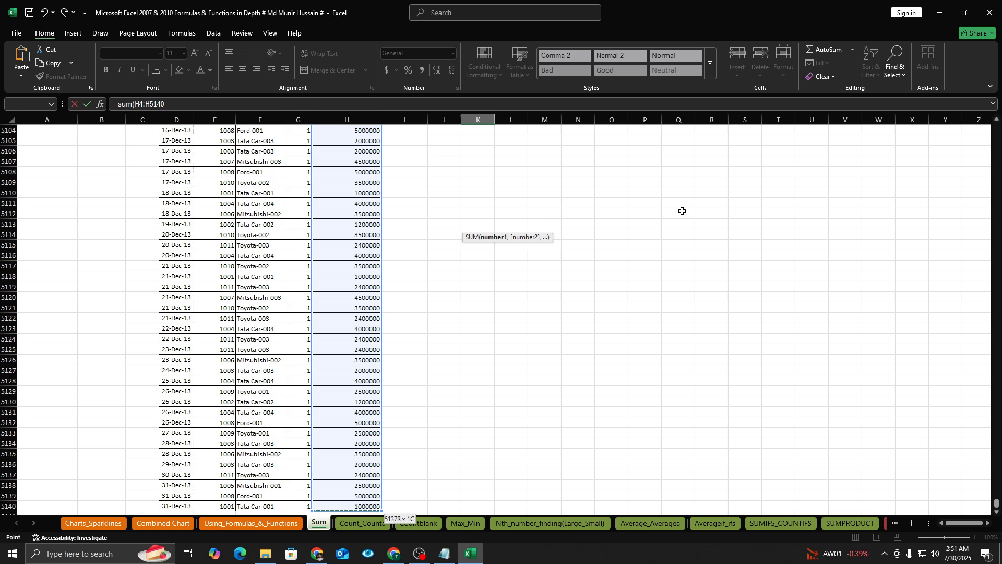
{"action": "key", "text": "ctrl+BackSpace"}
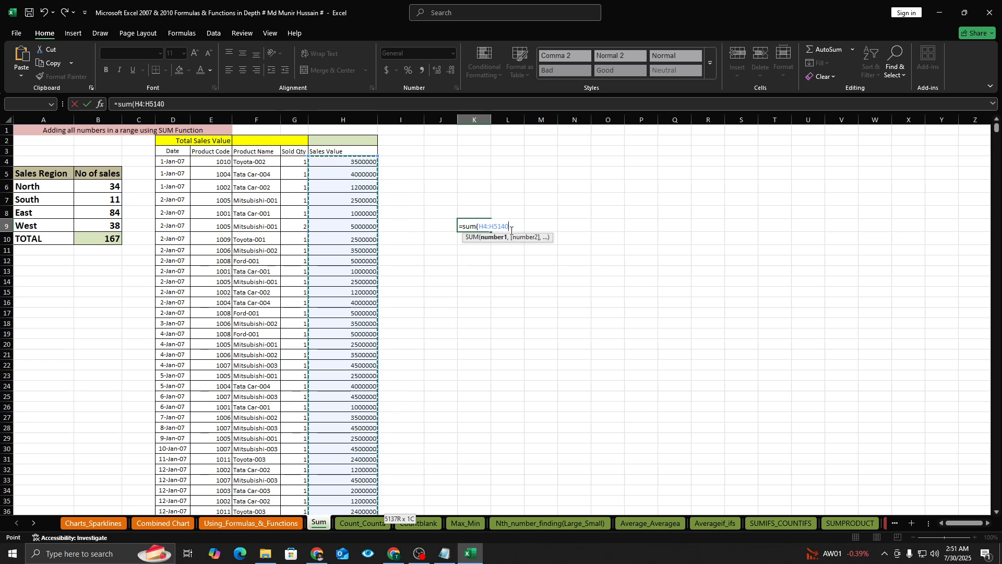
{"action": "type", "text": ")"}
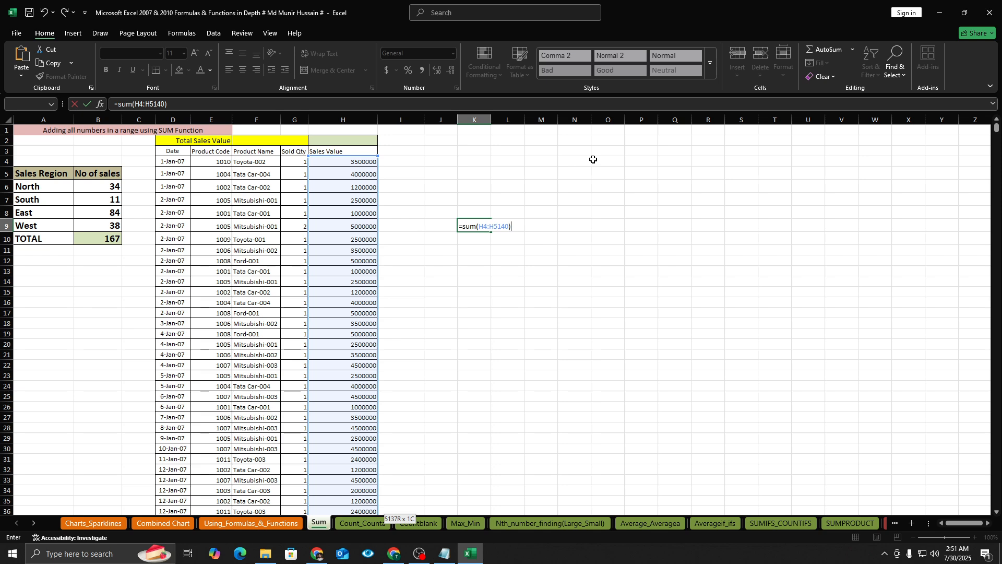
{"action": "key", "text": "Return"}
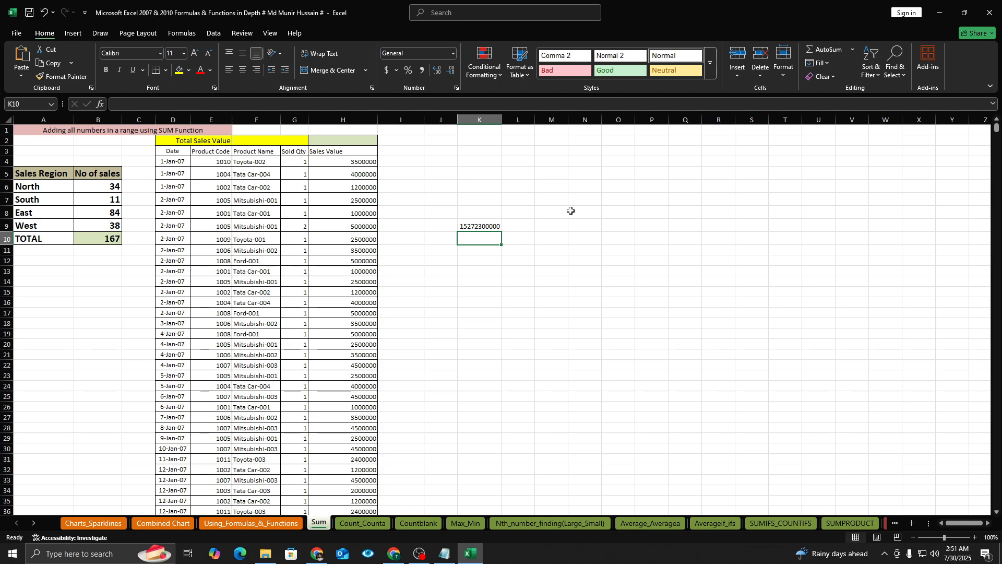
Step: Add the individually listed numbers 4, 6, 2 and 1 in cell M9 with =SUM(4,6,2,1)
{"action": "left_click", "coordinate": [565, 246]}
{"action": "left_click", "coordinate": [562, 215]}
{"action": "left_click", "coordinate": [545, 228]}
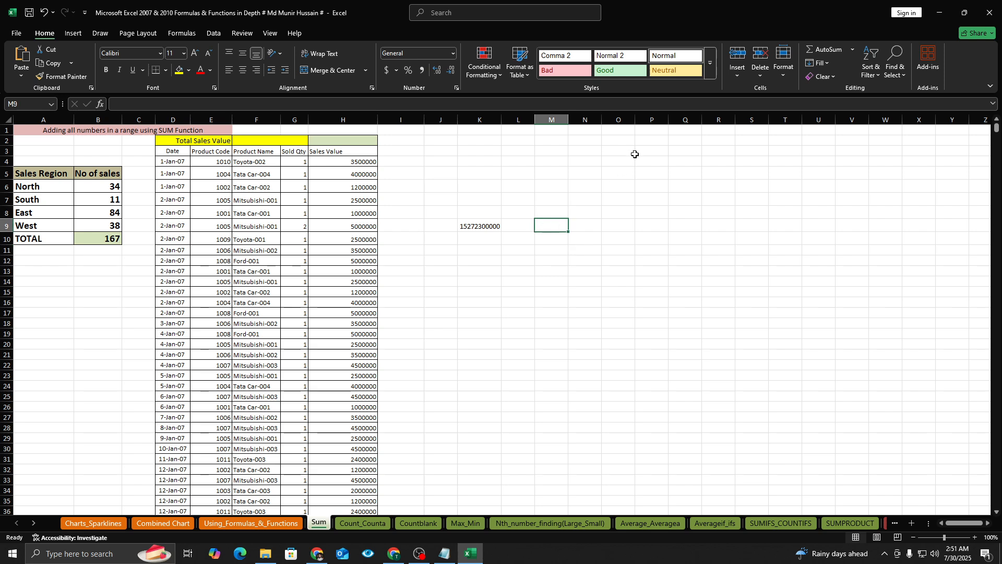
{"action": "type", "text": "=si"}
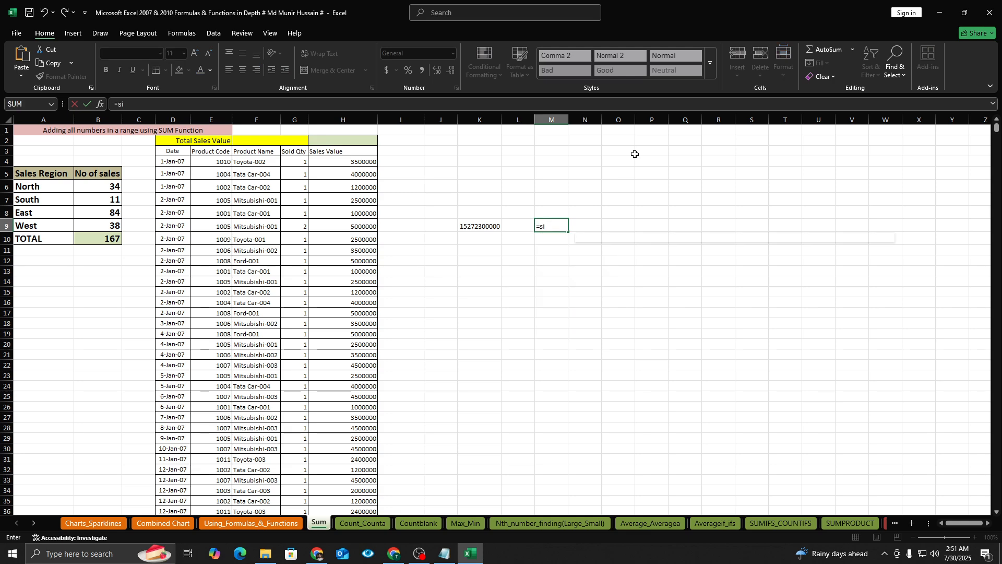
{"action": "key", "text": "BackSpace"}
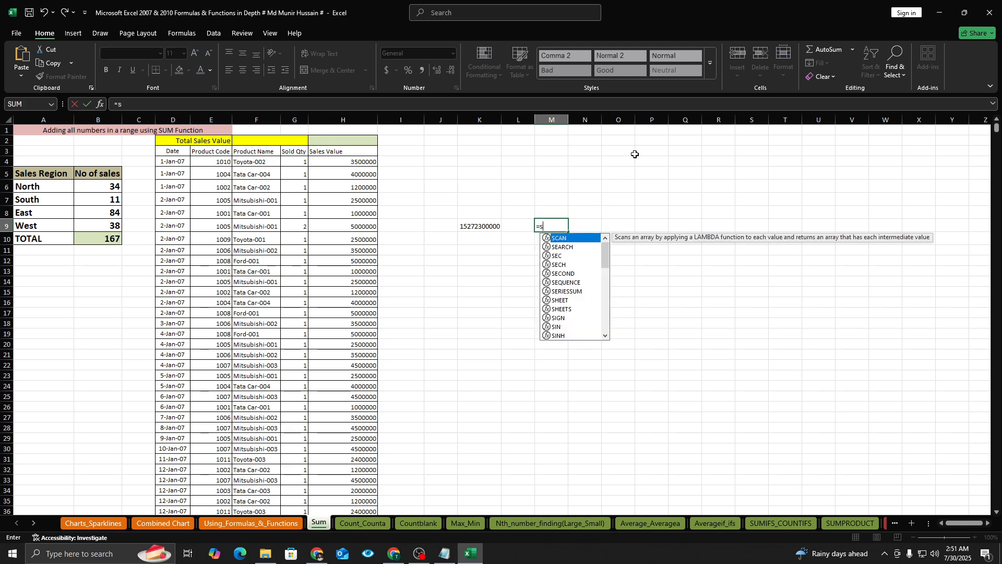
{"action": "type", "text": "um("}
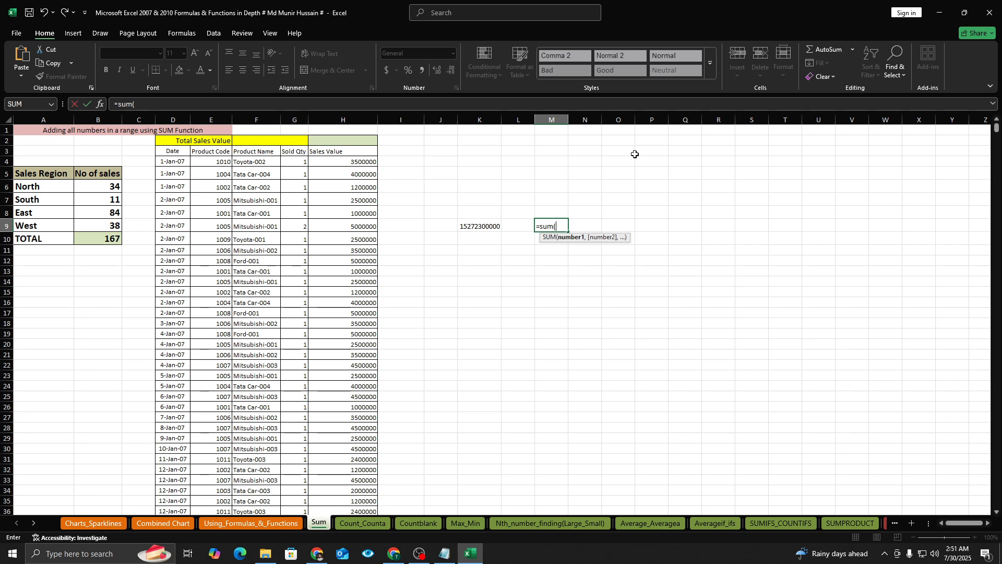
{"action": "type", "text": "4,6"}
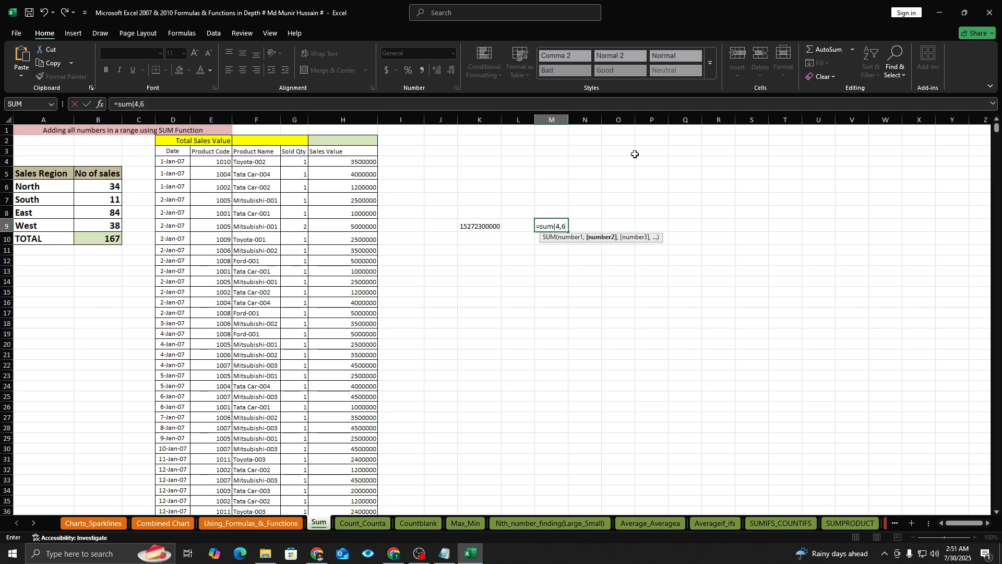
{"action": "type", "text": ",2,1"}
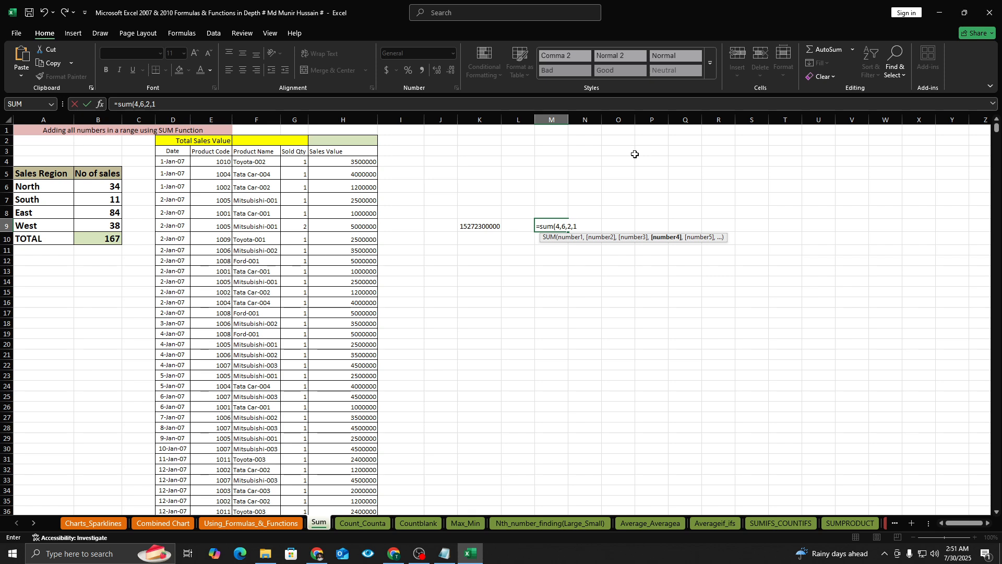
{"action": "type", "text": ")"}
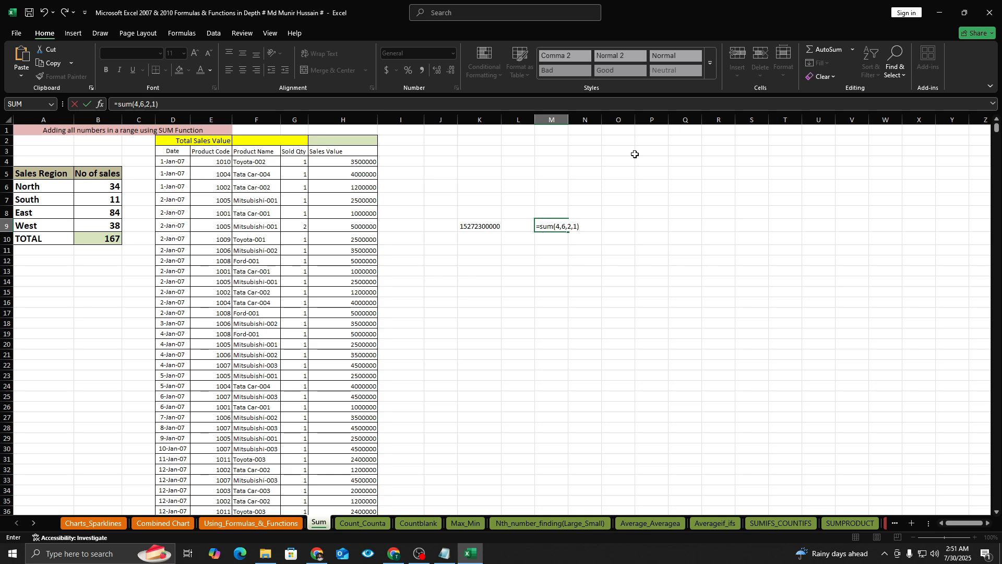
{"action": "key", "text": "Return"}
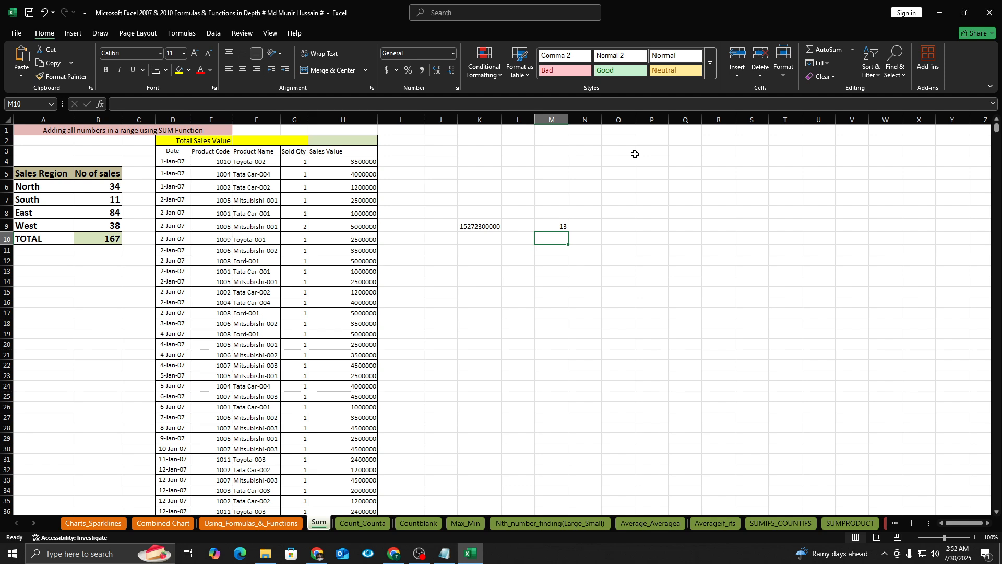
Step: Review the SUM formula and its range argument in cell K9, and leave the formula without changing it
{"action": "left_click", "coordinate": [479, 228]}
{"action": "double_click", "coordinate": [479, 228]}
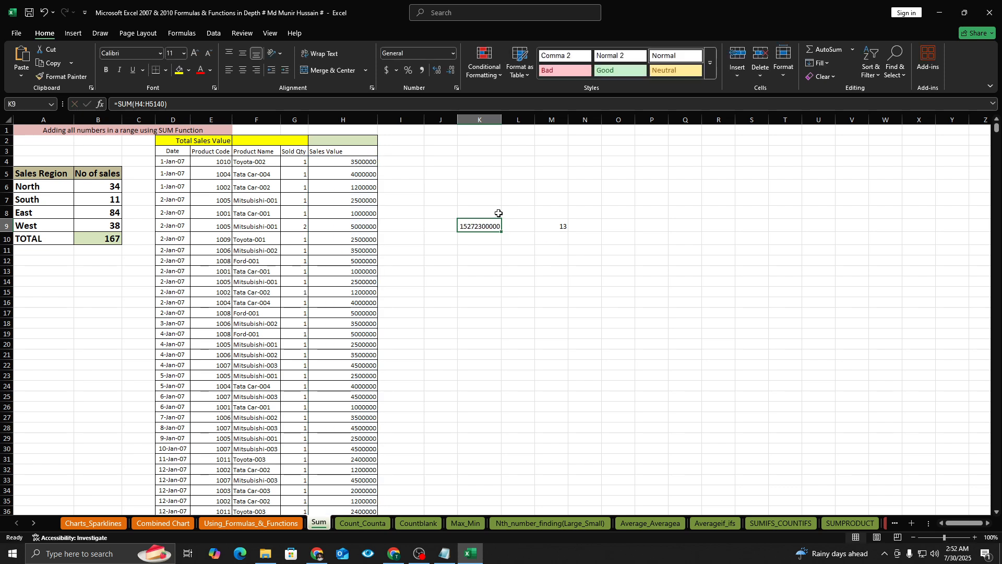
{"action": "key", "text": "Tab"}
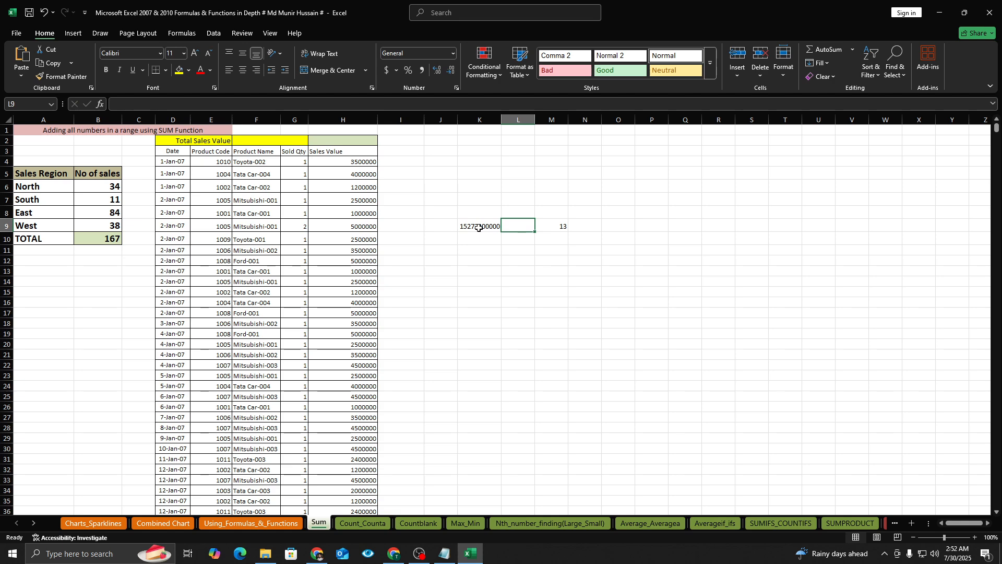
{"action": "left_click", "coordinate": [479, 228]}
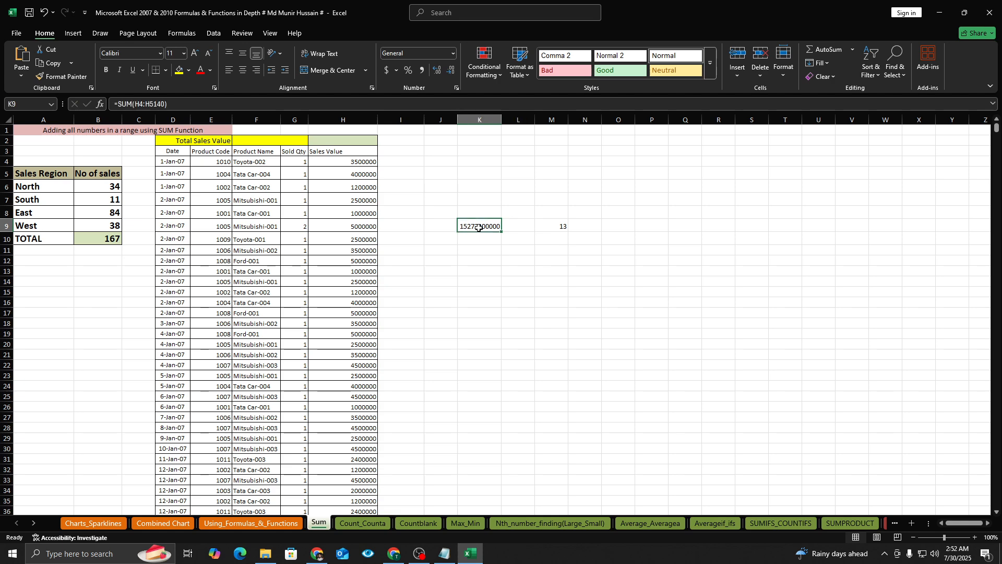
{"action": "left_click", "coordinate": [128, 103]}
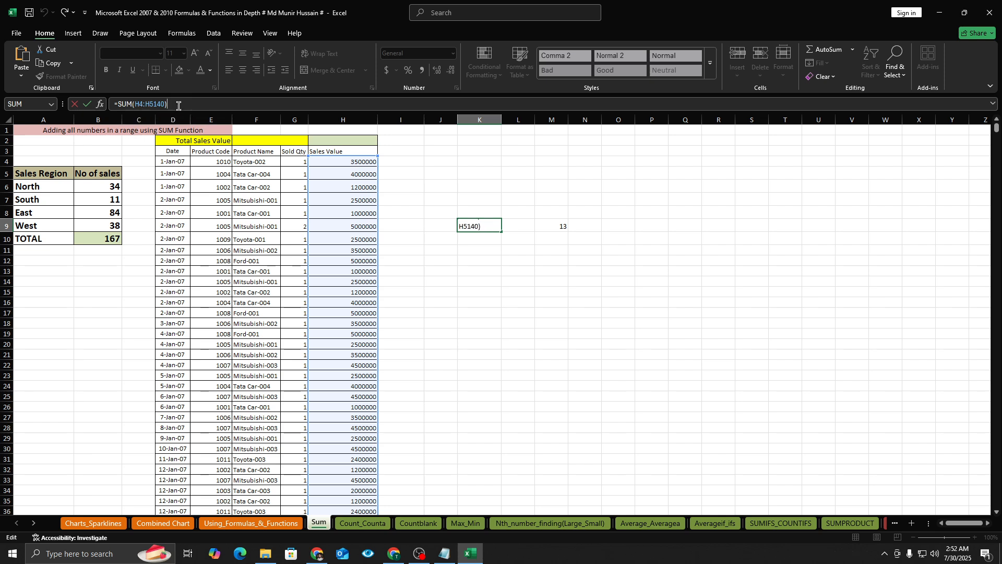
{"action": "left_click", "coordinate": [149, 103]}
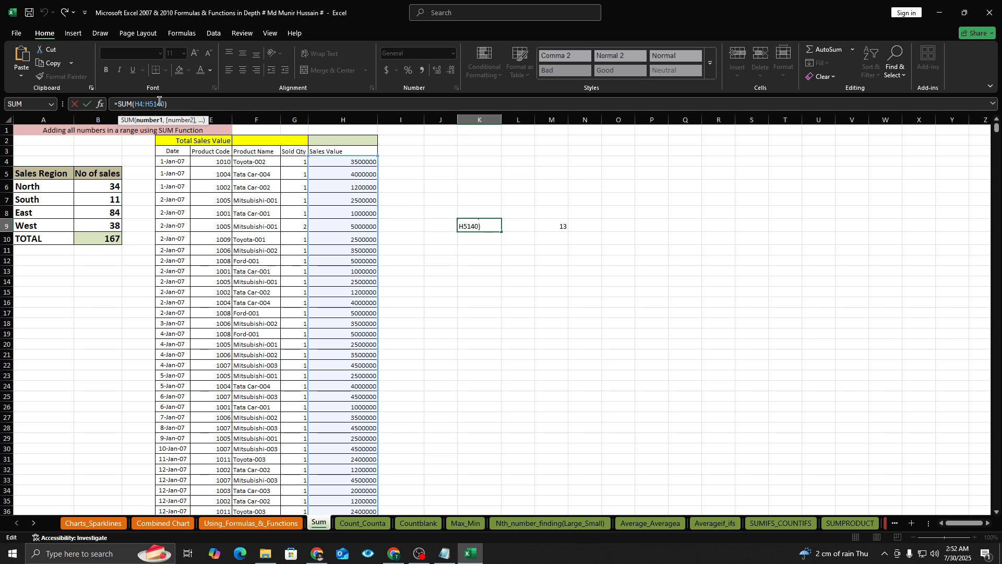
{"action": "left_click", "coordinate": [178, 104]}
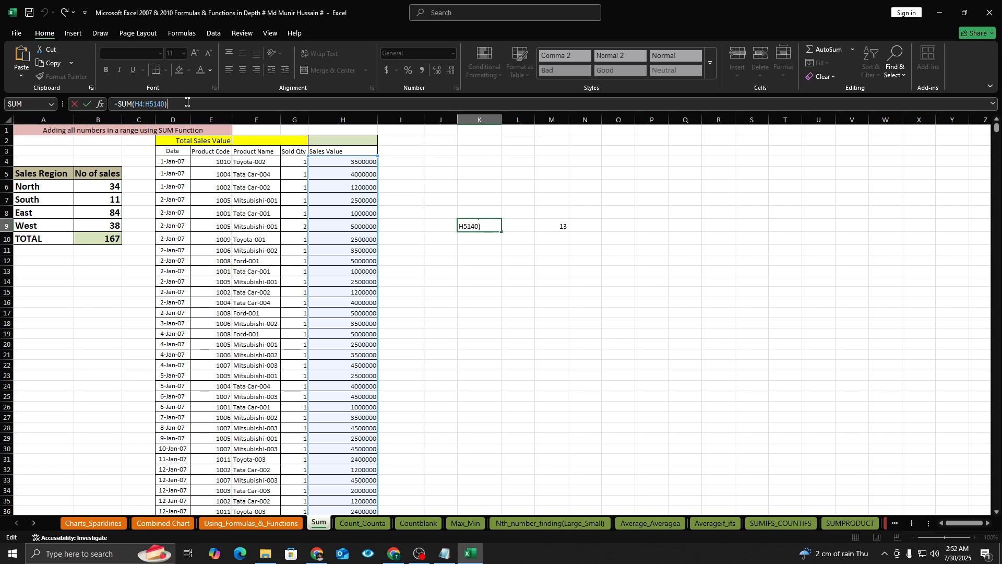
{"action": "key", "text": "Return"}
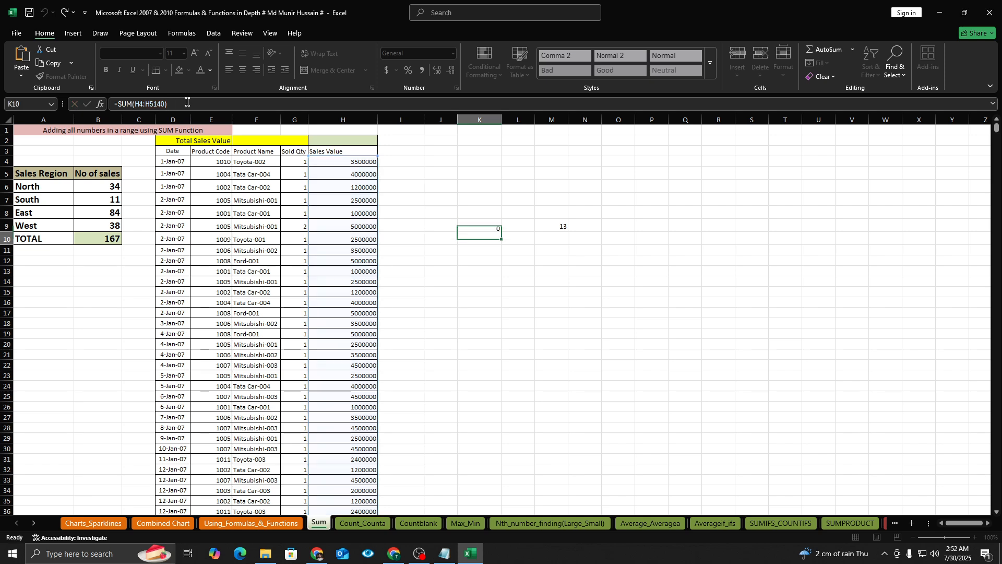
{"action": "left_click", "coordinate": [547, 258]}
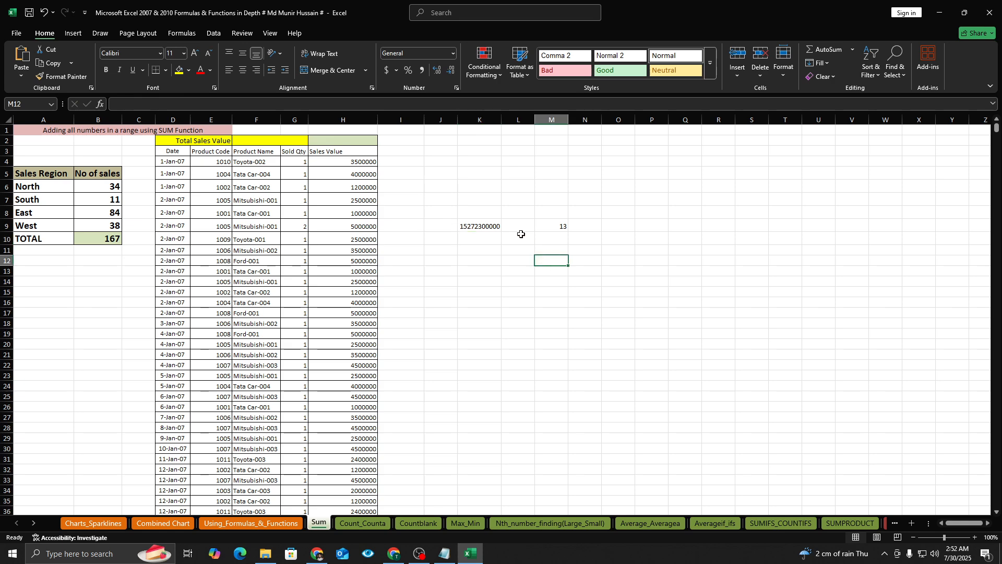